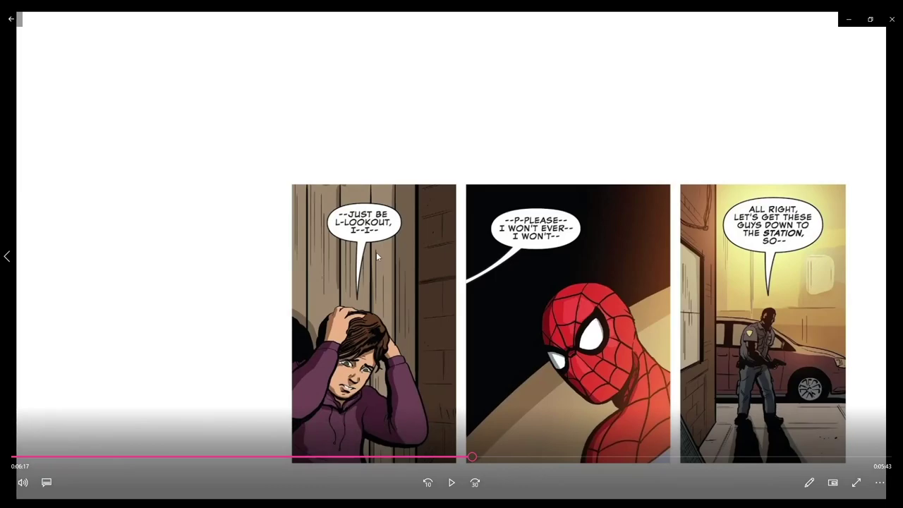
Play the video, skip ahead to the "Kyle! Dinner's ready!" kitchen scene, and pause it at about 0:06:51
key("space")
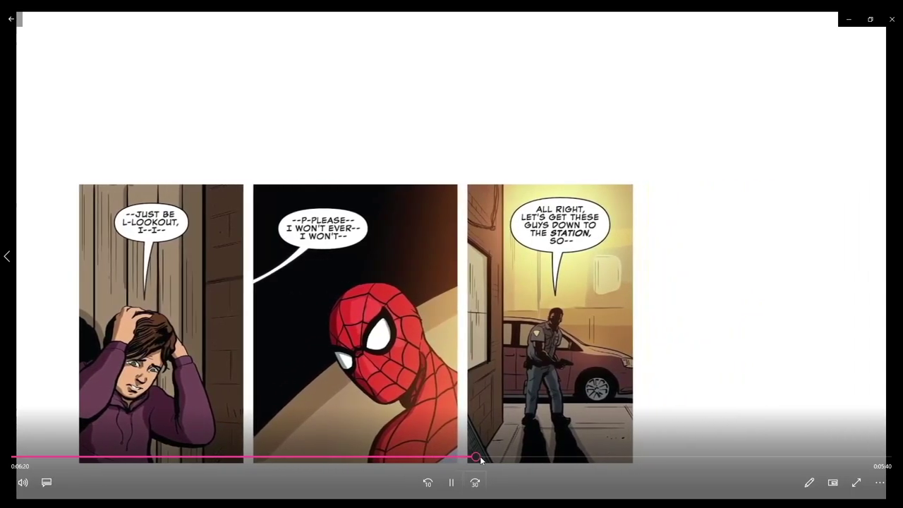
left_click(481, 457)
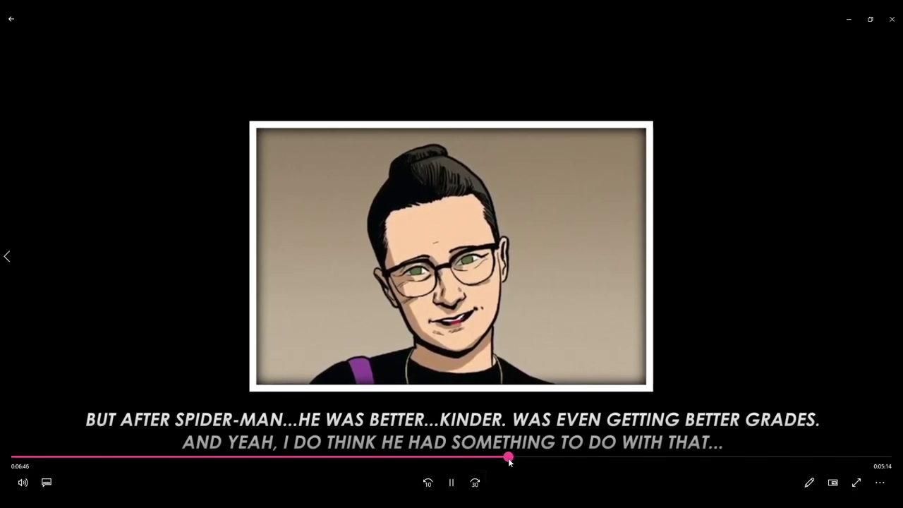
left_click(513, 457)
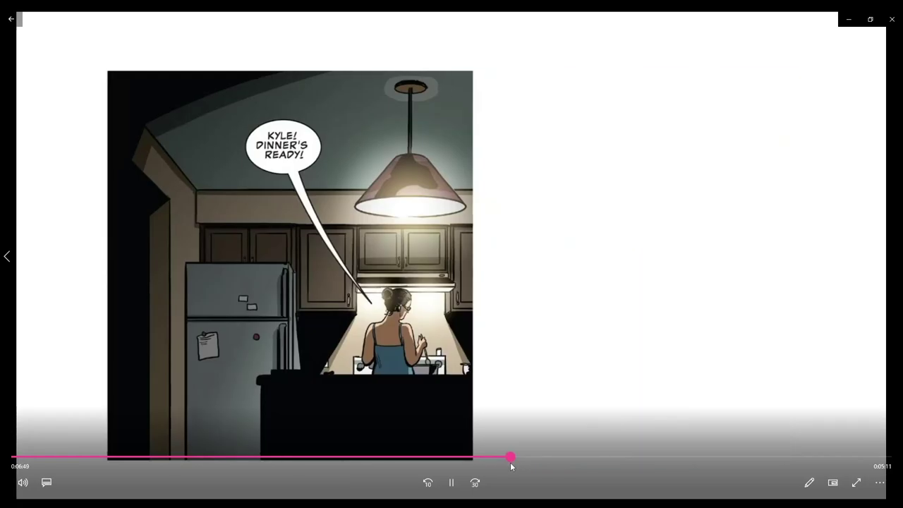
left_click(508, 462)
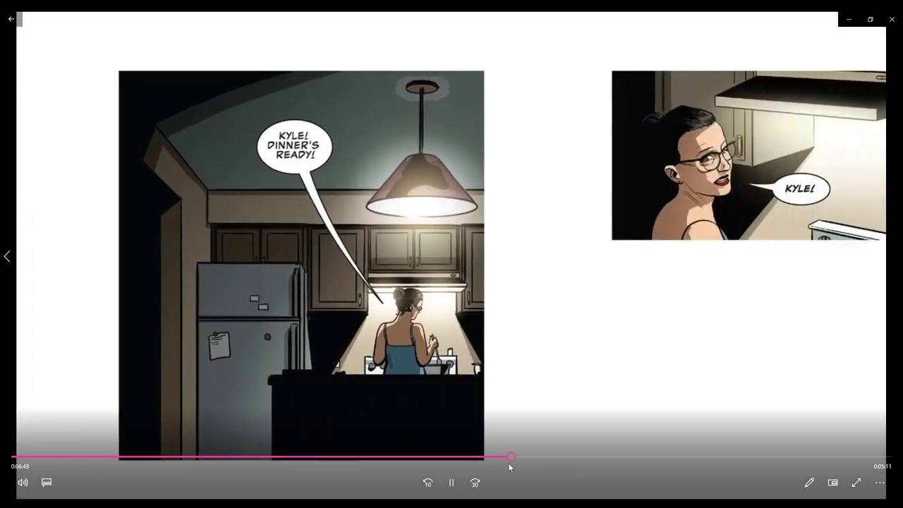
left_click(452, 483)
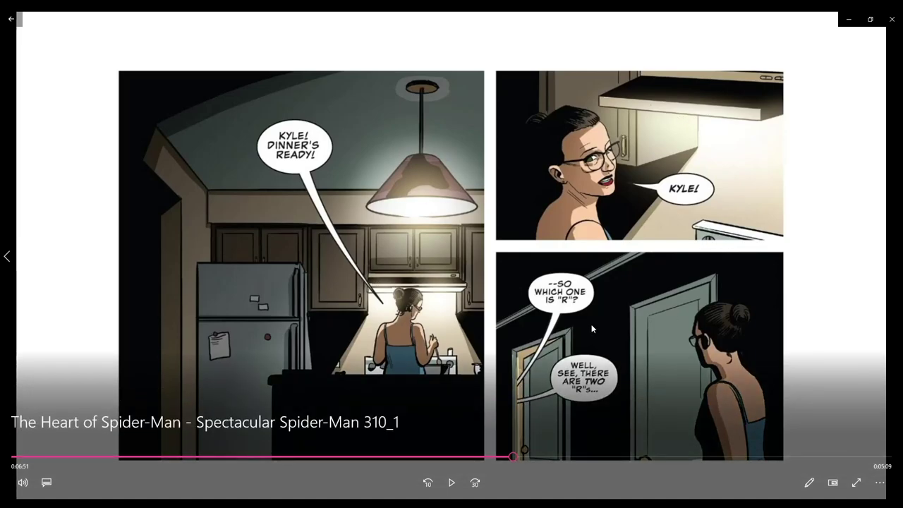
Replay from the framed portrait of the woman with glasses, pause on the pink glitch transition at 0:06:57, and seek slightly back
left_click_drag(509, 466, 509, 460)
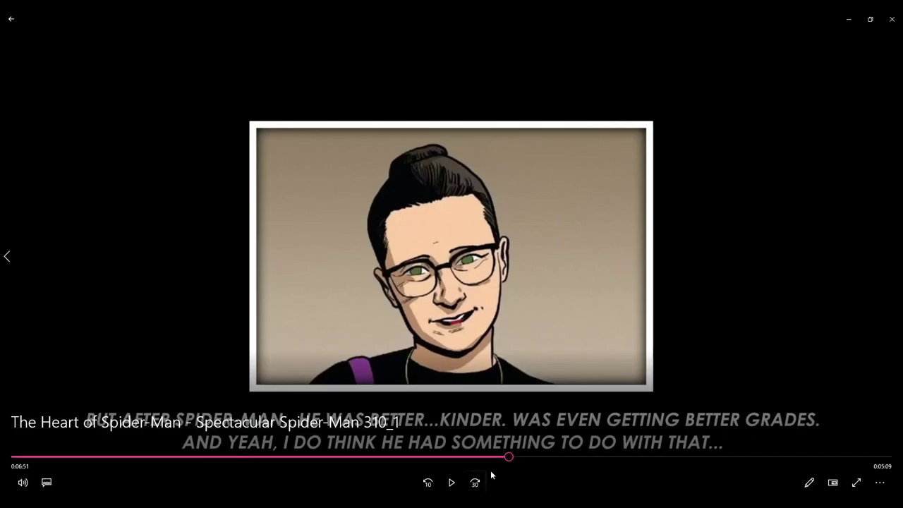
left_click(452, 482)
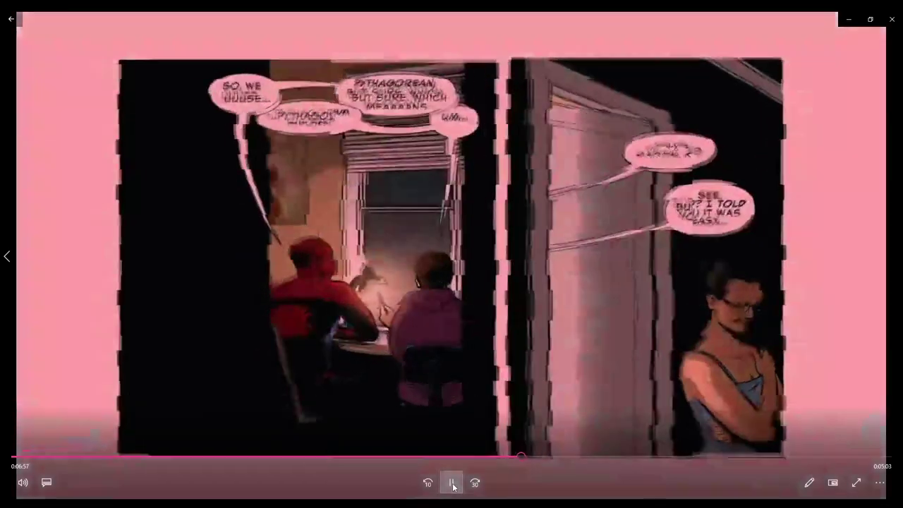
left_click(452, 484)
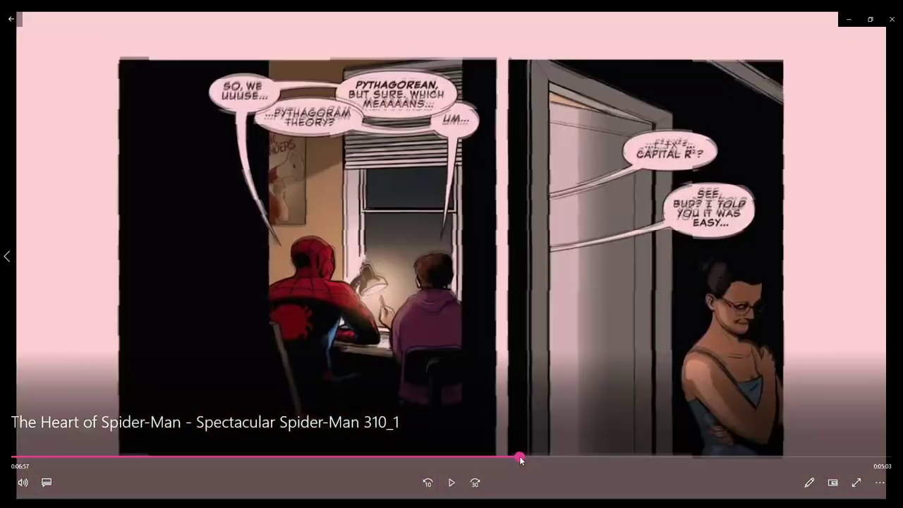
left_click(519, 459)
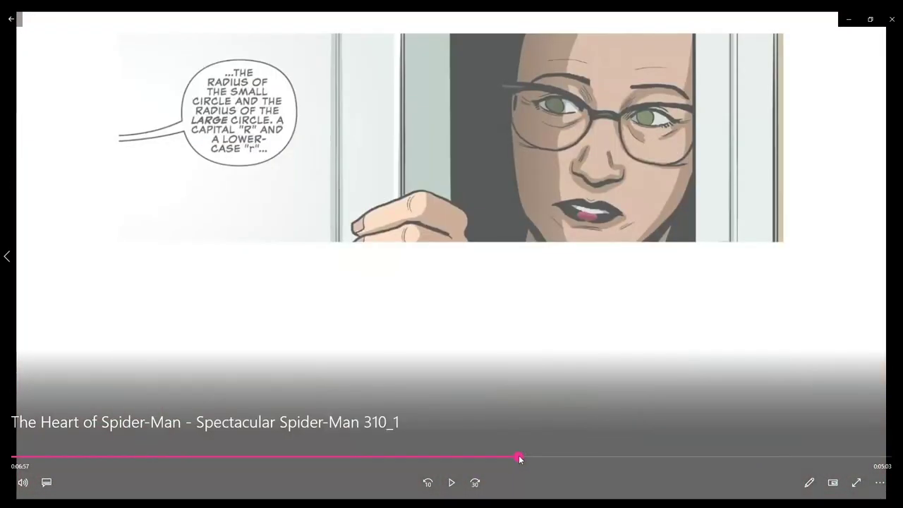
Continue playback, pausing on the dark frame at 0:07:15 and again on the leaping Spider-Man shot at 0:07:41
left_click(459, 485)
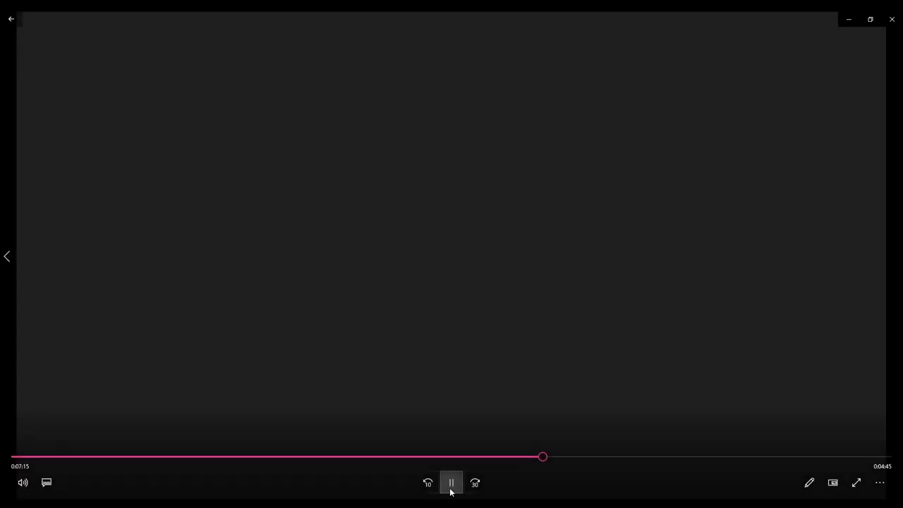
left_click(449, 489)
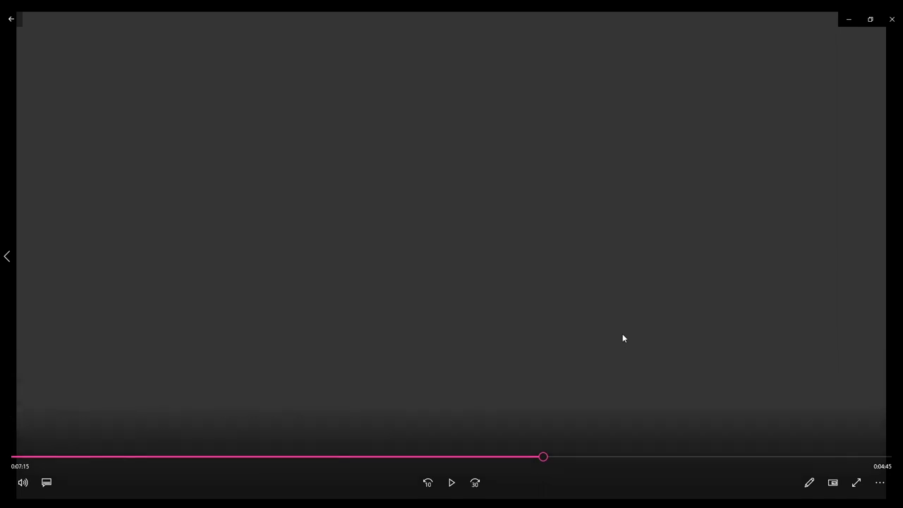
left_click(451, 483)
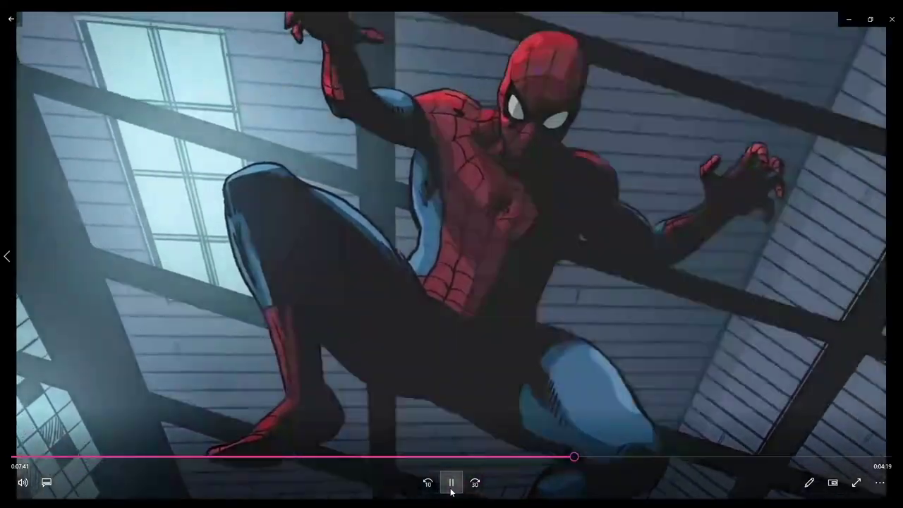
left_click(451, 487)
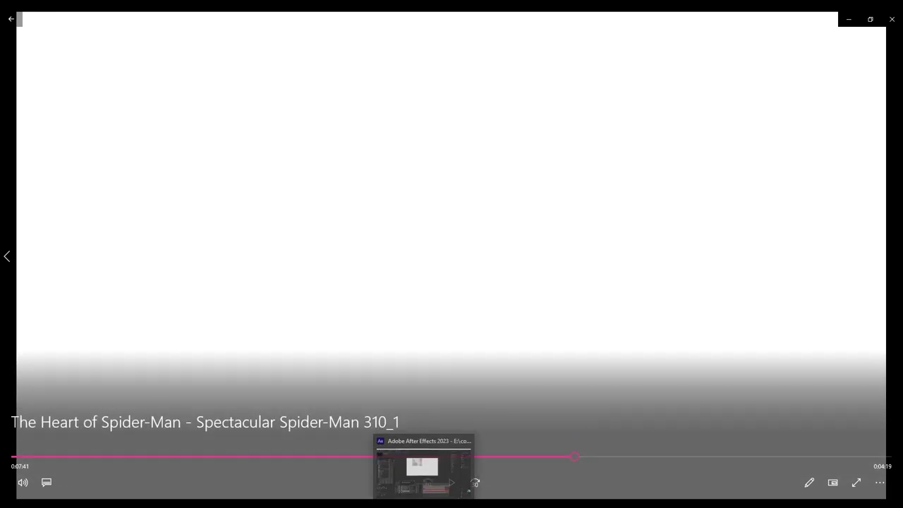
Switch to After Effects and scrub The Interviews Animated composition to the leaping Spider-Man shot at 0:00:27:25
left_click(425, 462)
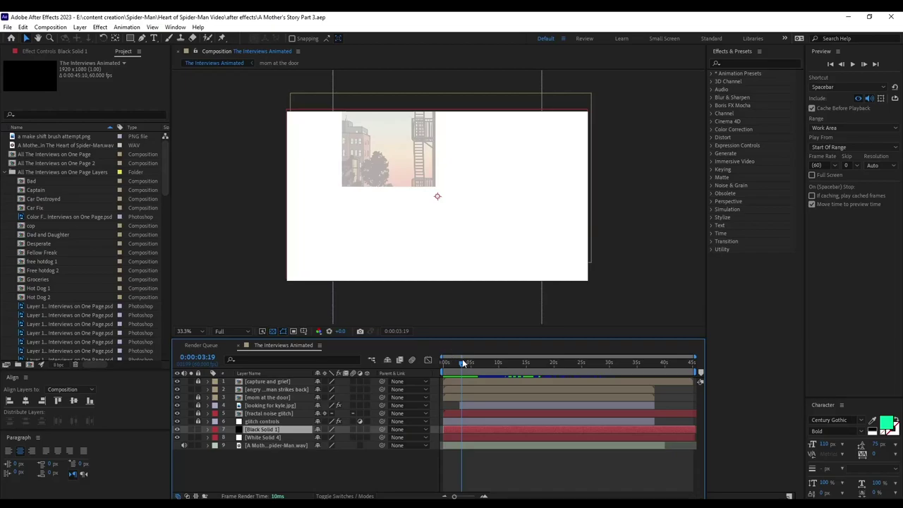
left_click_drag(463, 364, 545, 369)
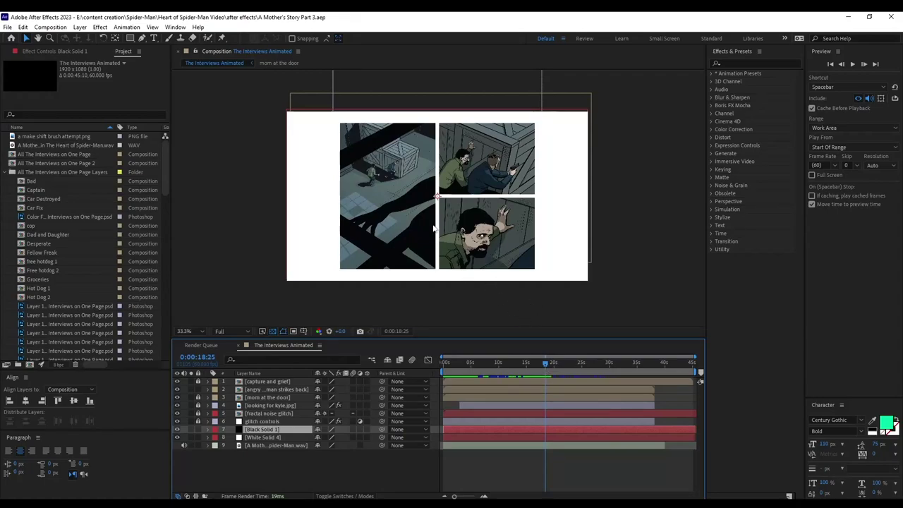
left_click_drag(554, 365, 585, 364)
mouse_move(587, 361)
left_mouse_down()
mouse_move(604, 361)
mouse_move(594, 361)
left_mouse_up()
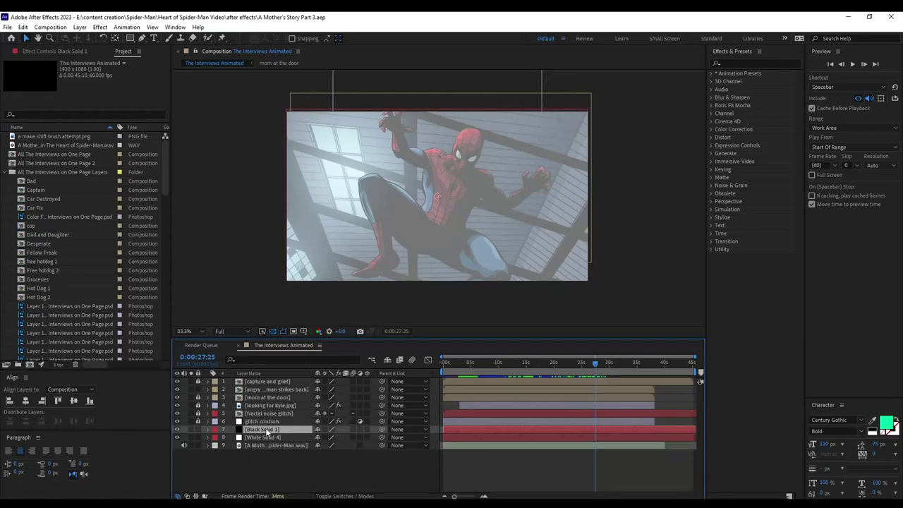
Open the "angry spider-man strikes back" composition and scrub to the close-up of the man's eyes at 0:00:20:31
left_click(269, 389)
double_click(267, 392)
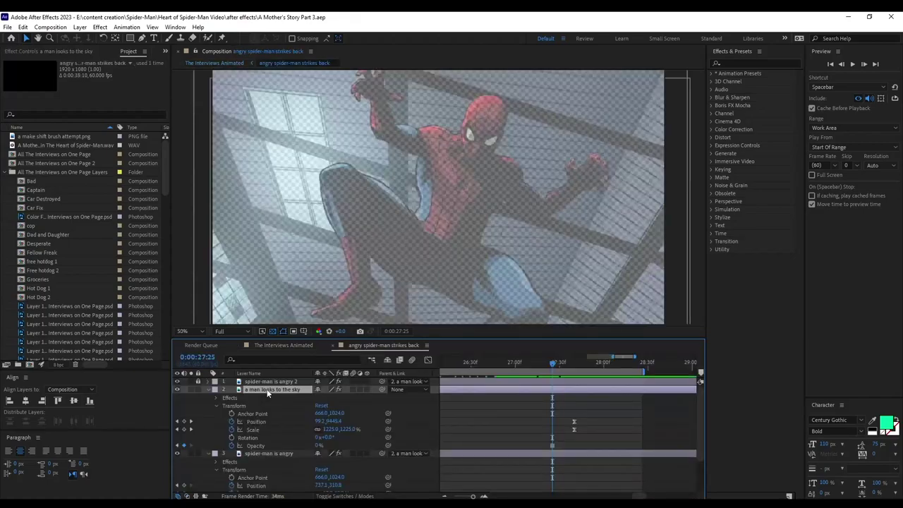
left_click_drag(531, 367, 563, 362)
left_click_drag(472, 496, 454, 496)
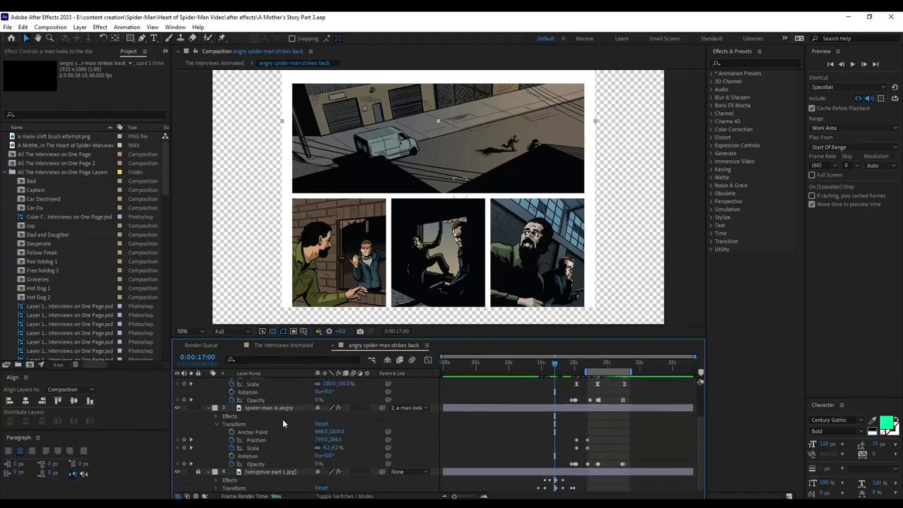
left_click_drag(557, 365, 579, 364)
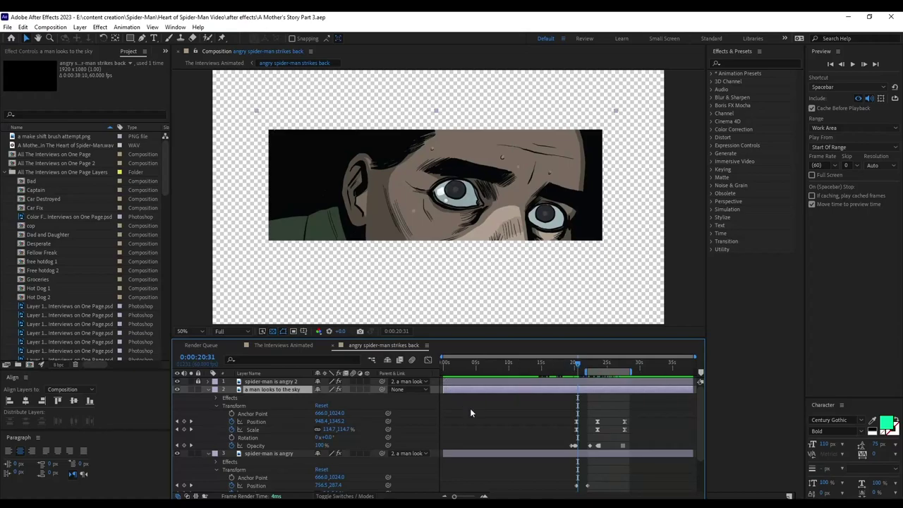
Show the Position speed graph of the "a man looks to the sky" layer and adjust the last keyframe's incoming ease handle
left_click(578, 415)
left_click(557, 389)
left_click(258, 421)
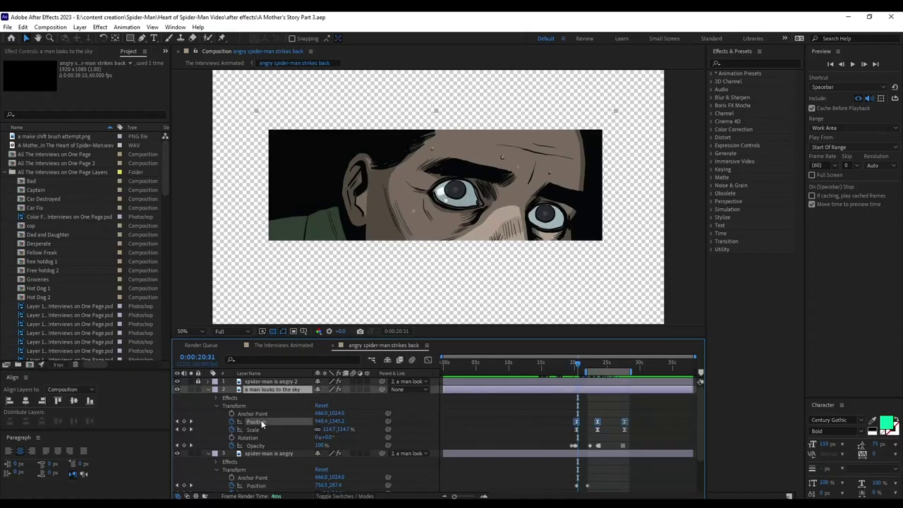
left_click(428, 360)
left_click_drag(454, 496, 470, 496)
left_click_drag(569, 367, 676, 400)
left_click_drag(610, 497, 642, 498)
left_click_drag(540, 369, 564, 365)
left_click(560, 460)
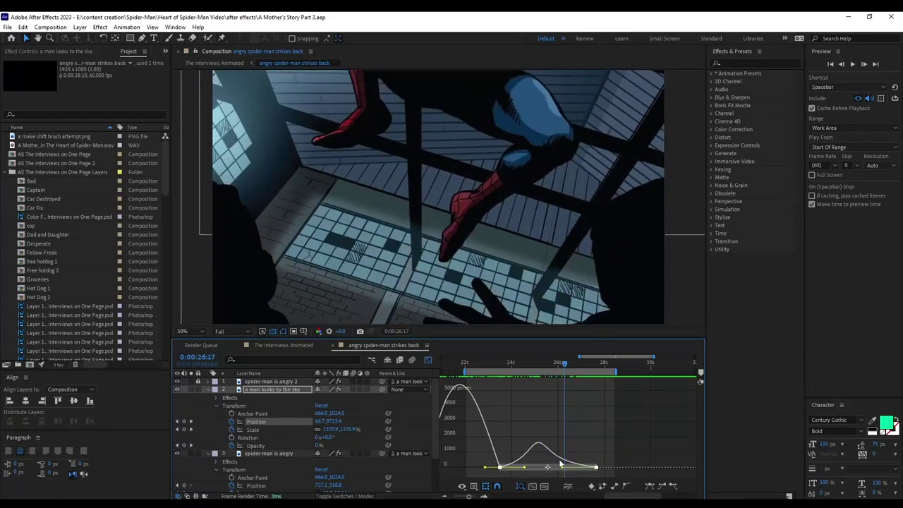
mouse_move(564, 469)
left_mouse_down()
mouse_move(581, 472)
mouse_move(557, 471)
left_mouse_up()
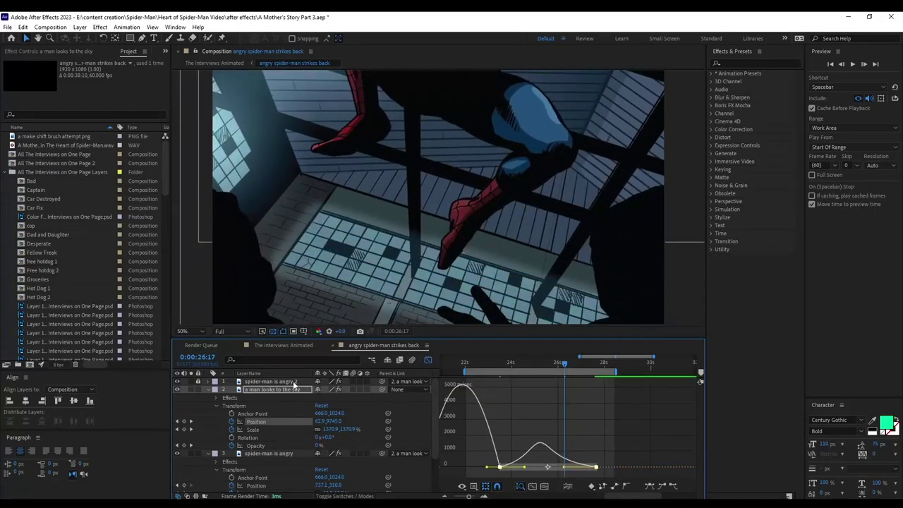
Set the viewer magnification to 33.3% and scrub the zoom through the man's eye into the Spider-Man image, from 0:00:21:34 to 0:00:23:39
scroll(262, 435, "down", 1)
scroll(275, 439, "up", 1)
scroll(286, 414, "down", 3)
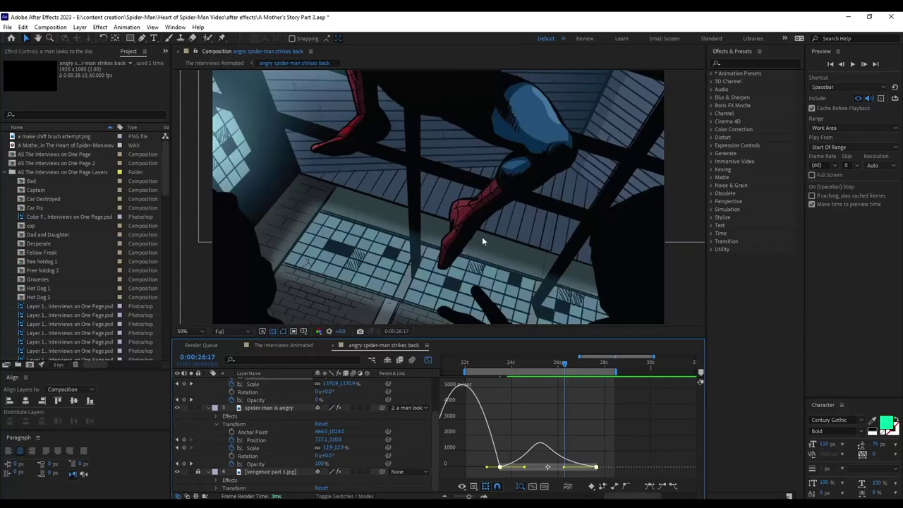
left_click_drag(568, 369, 455, 360)
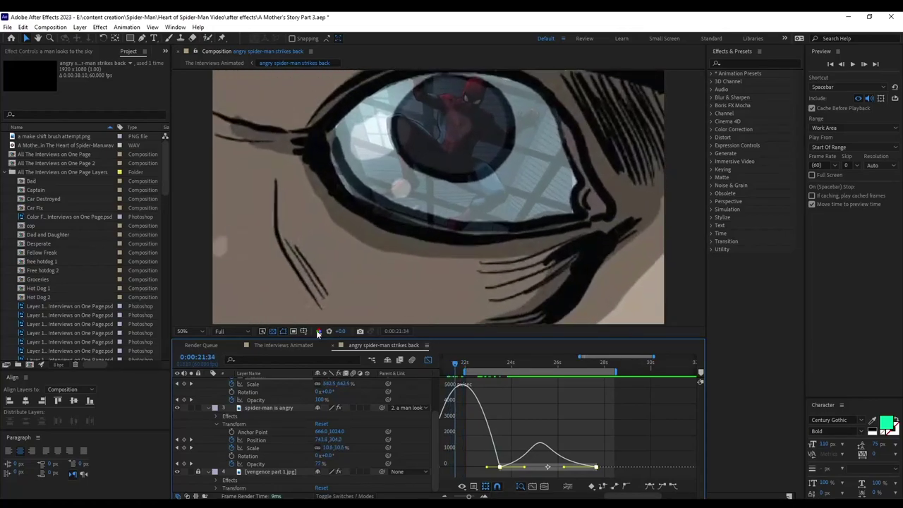
left_click(189, 330)
left_click(208, 239)
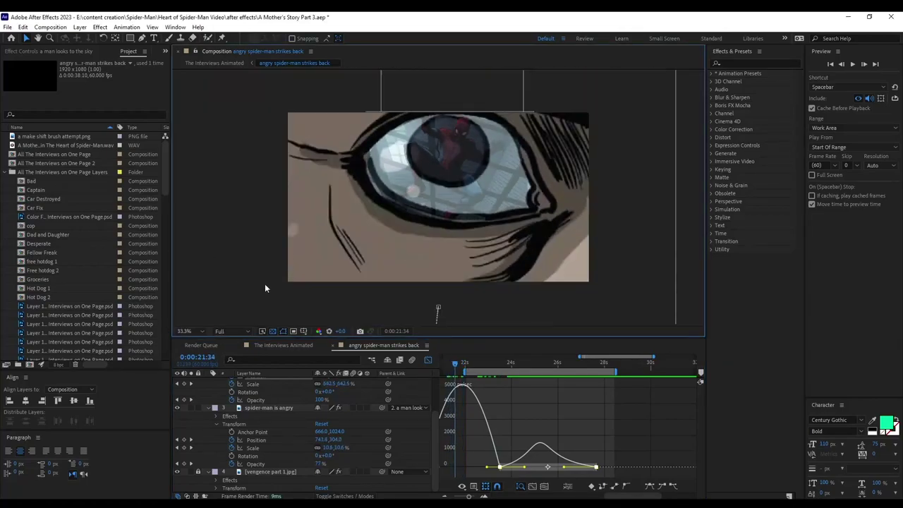
left_click_drag(454, 364, 502, 375)
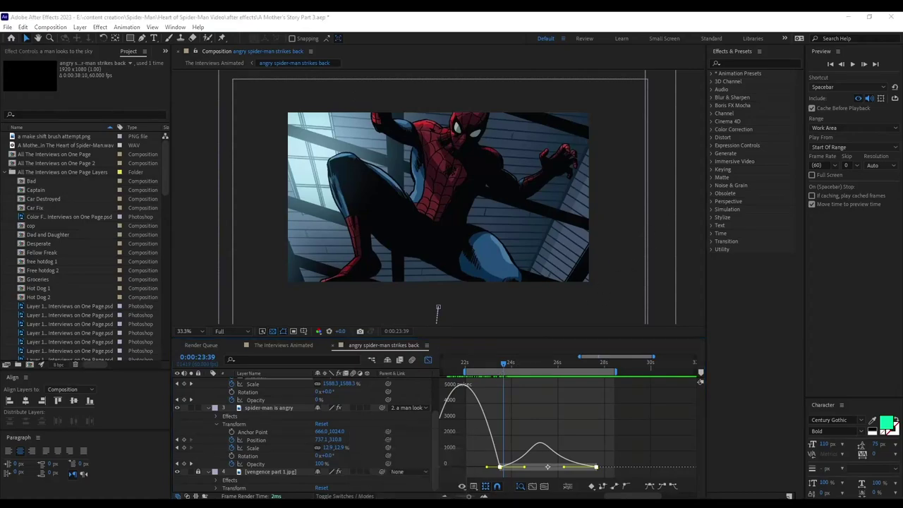
Close After Effects and its open project
left_click(418, 495)
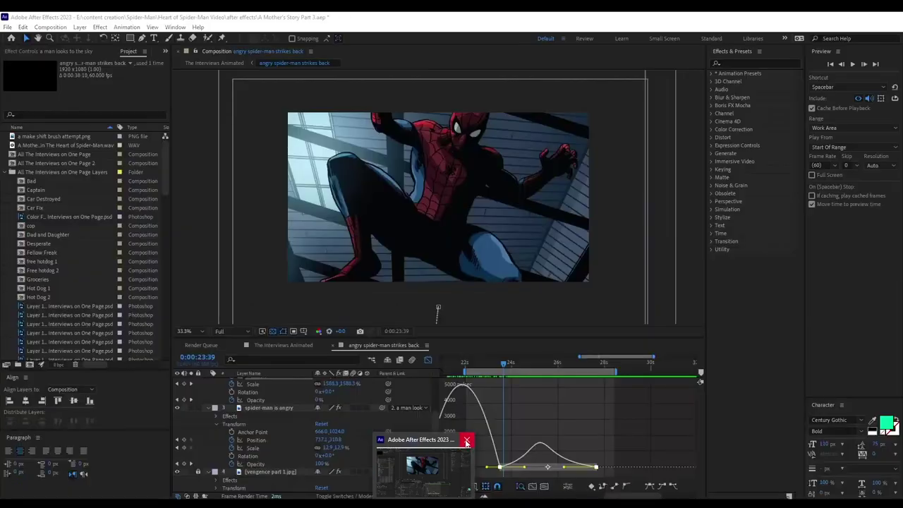
left_click(469, 438)
left_click(482, 273)
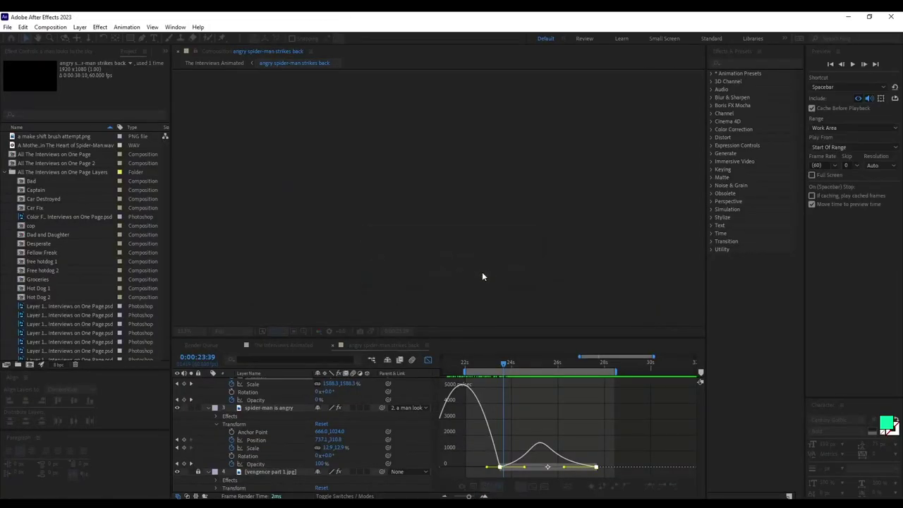